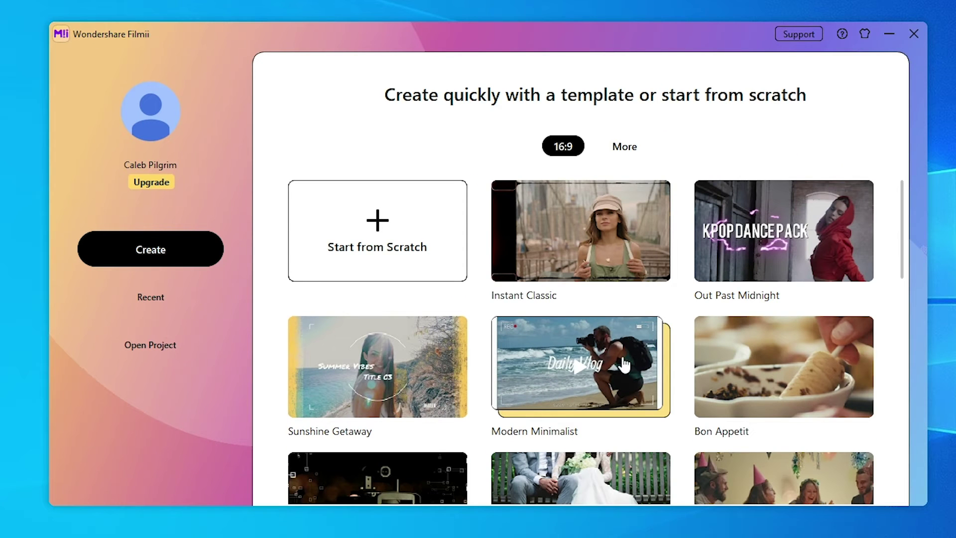
Preview the Sunshine Getaway template, start Film Frame 1 earlier, and stretch the music to about 19 seconds.
{"action": "left_click", "coordinate": [437, 348]}
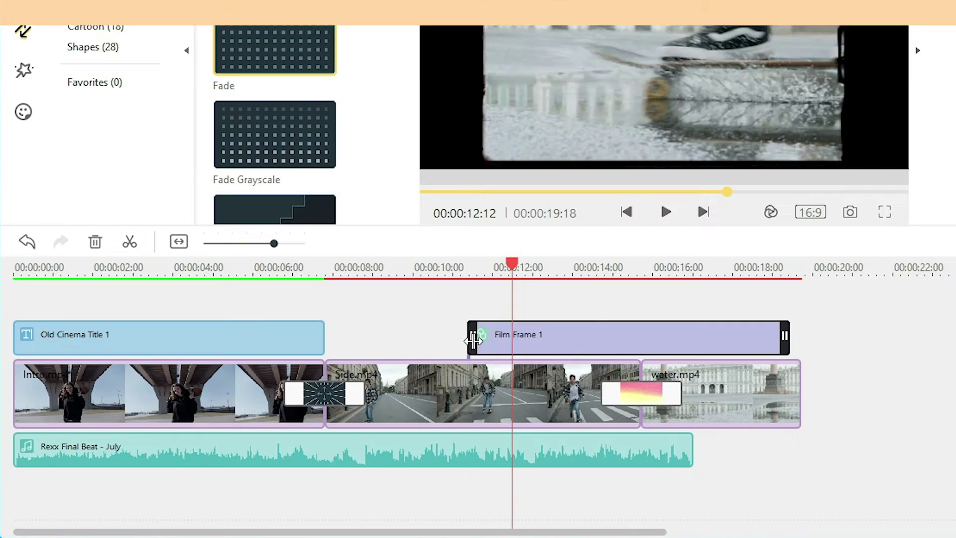
{"action": "left_click_drag", "start_coordinate": [468, 338], "coordinate": [325, 340]}
{"action": "left_click", "coordinate": [599, 448]}
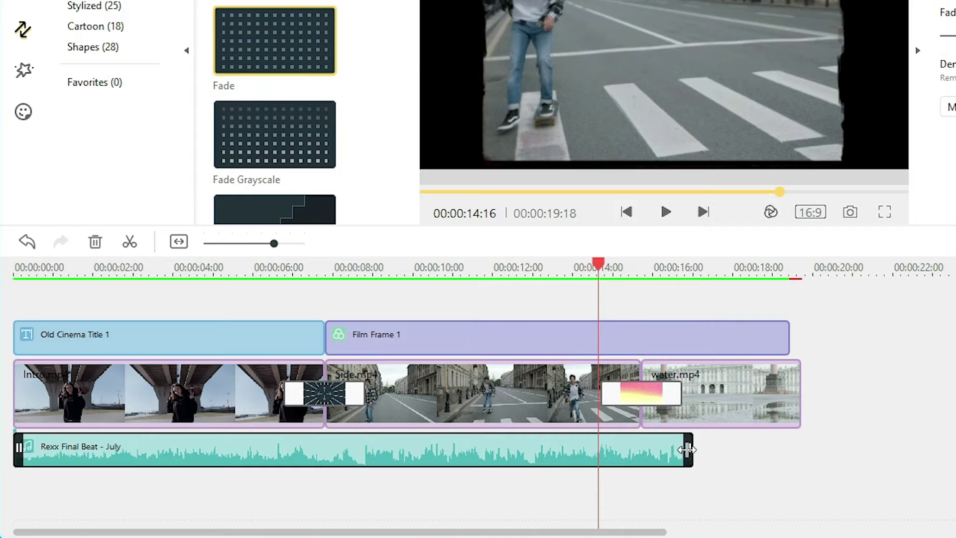
{"action": "left_click_drag", "start_coordinate": [695, 448], "coordinate": [785, 448]}
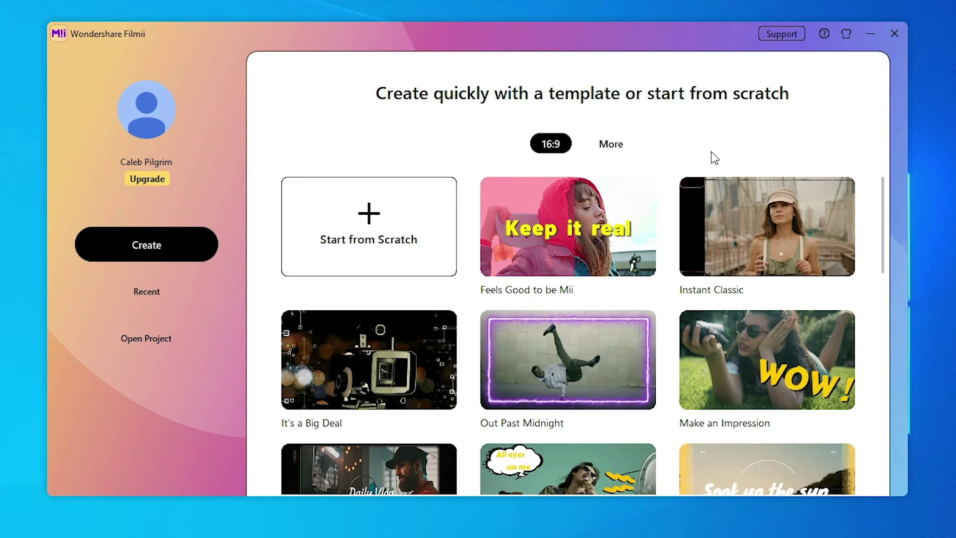
{"action": "scroll", "coordinate": [766, 213], "scroll_direction": "down", "scroll_amount": 2}
{"action": "scroll", "coordinate": [765, 213], "scroll_direction": "down", "scroll_amount": 2}
{"action": "scroll", "coordinate": [768, 220], "scroll_direction": "down", "scroll_amount": 2}
{"action": "scroll", "coordinate": [771, 228], "scroll_direction": "down", "scroll_amount": 1}
{"action": "scroll", "coordinate": [771, 228], "scroll_direction": "down", "scroll_amount": 2}
{"action": "scroll", "coordinate": [768, 265], "scroll_direction": "down", "scroll_amount": 2}
{"action": "scroll", "coordinate": [429, 363], "scroll_direction": "down", "scroll_amount": 2}
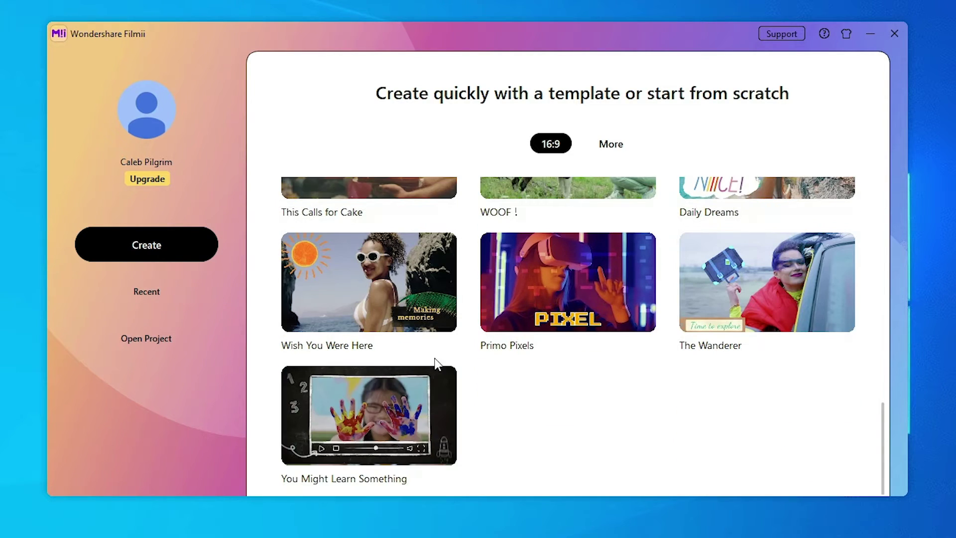
{"action": "scroll", "coordinate": [508, 273], "scroll_direction": "up", "scroll_amount": 3}
{"action": "scroll", "coordinate": [542, 287], "scroll_direction": "up", "scroll_amount": 2}
{"action": "scroll", "coordinate": [547, 297], "scroll_direction": "up", "scroll_amount": 2}
{"action": "scroll", "coordinate": [569, 286], "scroll_direction": "up", "scroll_amount": 2}
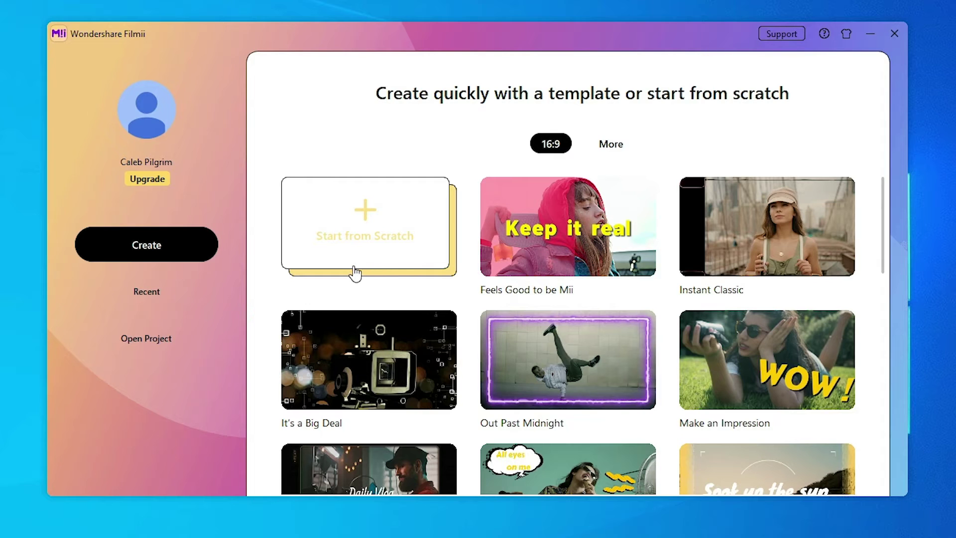
Start a new blank project from scratch.
{"action": "left_click", "coordinate": [336, 273]}
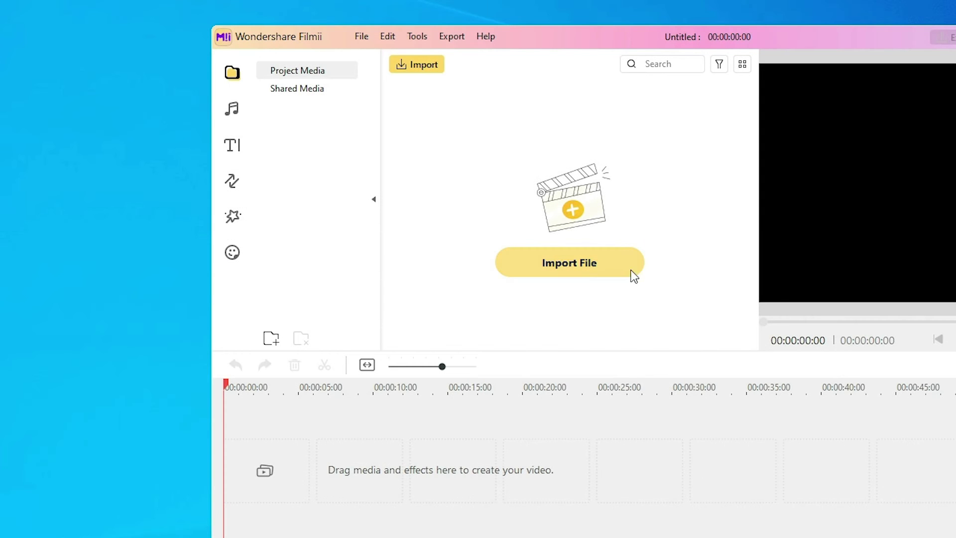
Import the Bridge, Intro and Side clips from the Footage folder.
{"action": "left_click", "coordinate": [629, 273]}
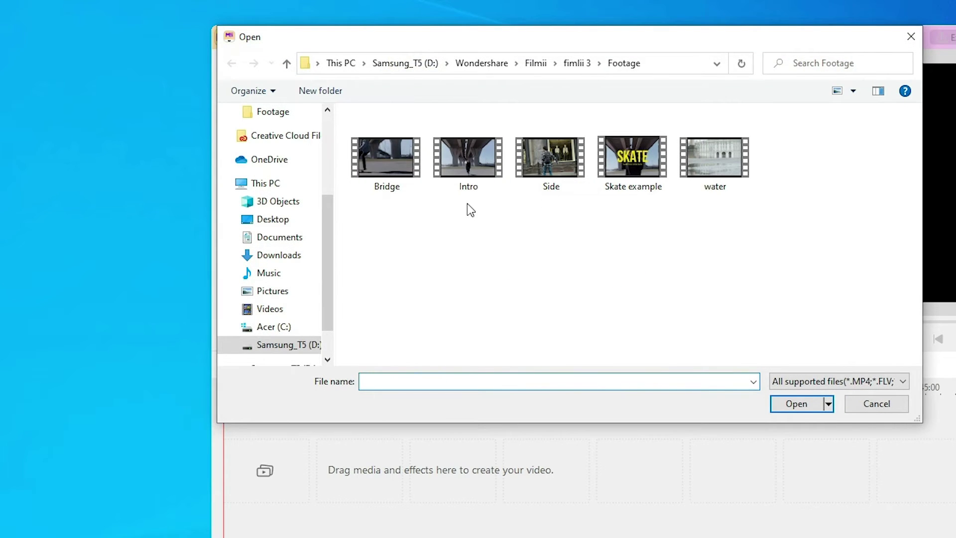
{"action": "left_click", "coordinate": [391, 166]}
{"action": "left_click", "coordinate": [546, 170], "text": "shift"}
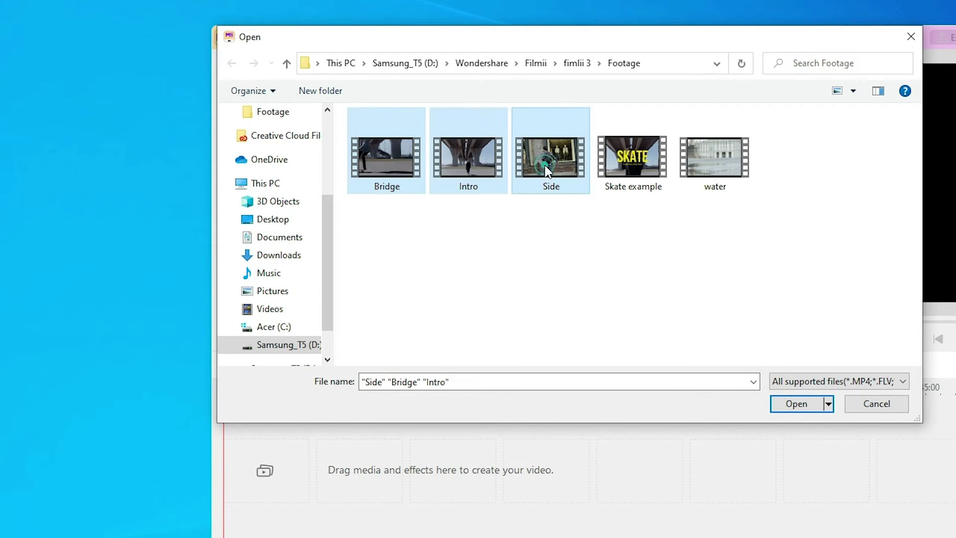
{"action": "left_click", "coordinate": [796, 404]}
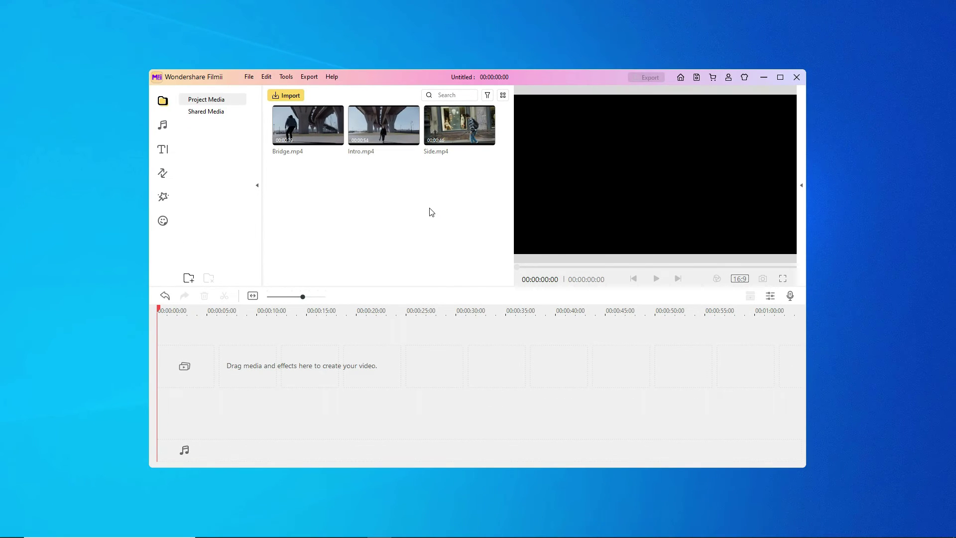
Preview and pause Intro.mp4, then place it at the start of the timeline.
{"action": "mouse_move", "coordinate": [384, 125]}
{"action": "double_click", "coordinate": [371, 139]}
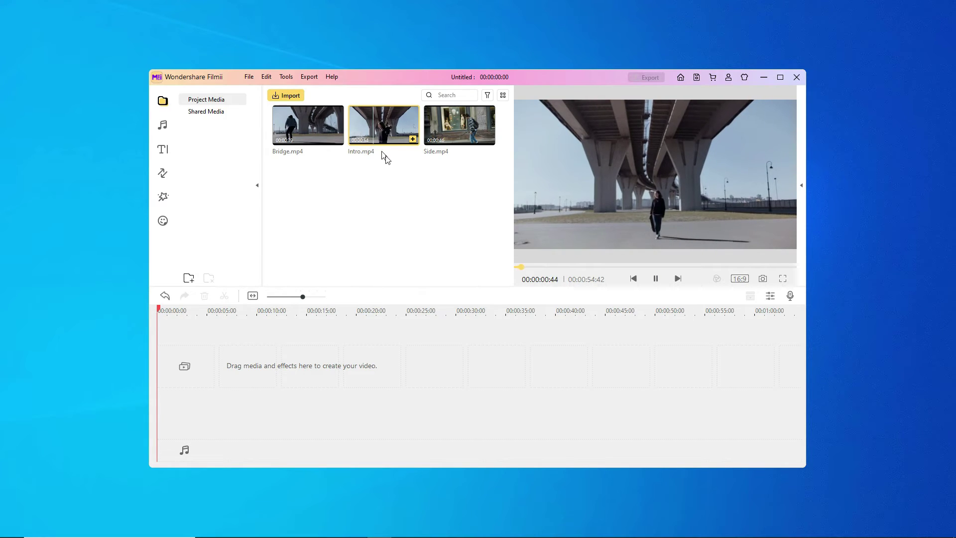
{"action": "left_click", "coordinate": [656, 279]}
{"action": "left_click_drag", "start_coordinate": [383, 125], "coordinate": [220, 370]}
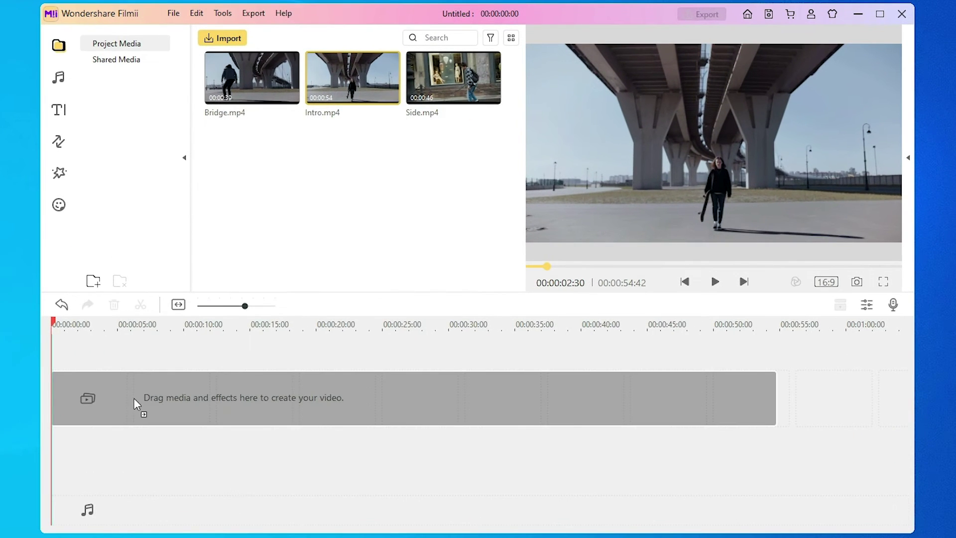
{"action": "left_click_drag", "start_coordinate": [134, 403], "coordinate": [136, 402]}
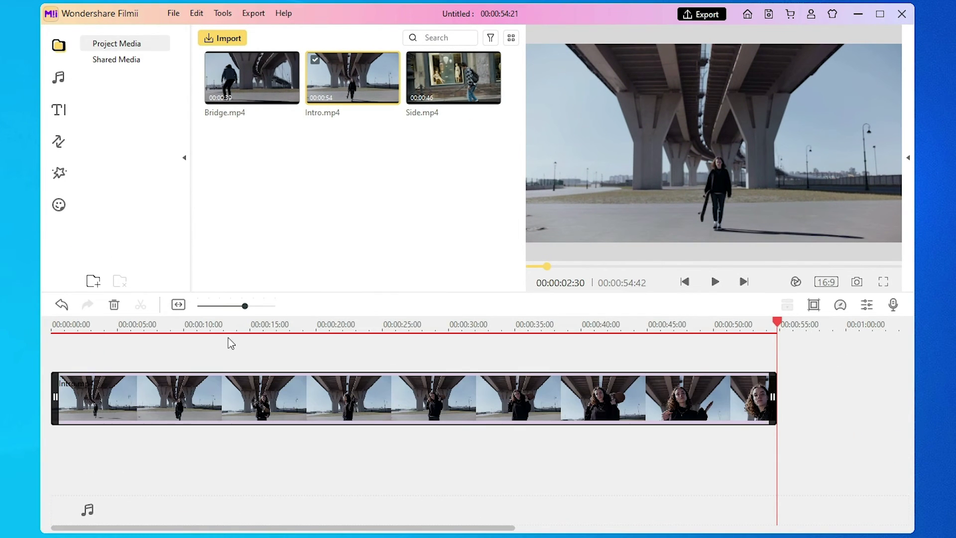
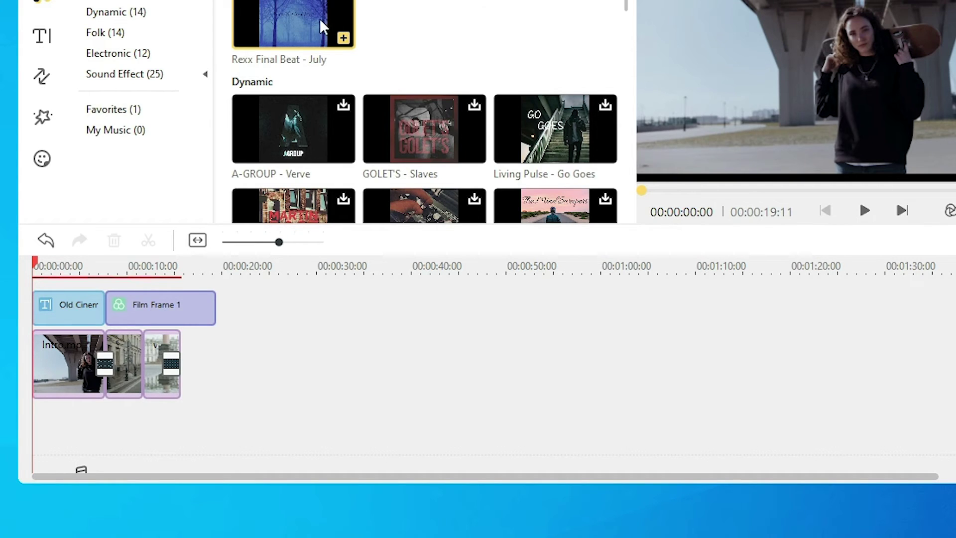
Put the Rexx Final Beat - July track from Recently Used on a new audio track below the clips.
{"action": "left_click_drag", "start_coordinate": [316, 23], "coordinate": [41, 402]}
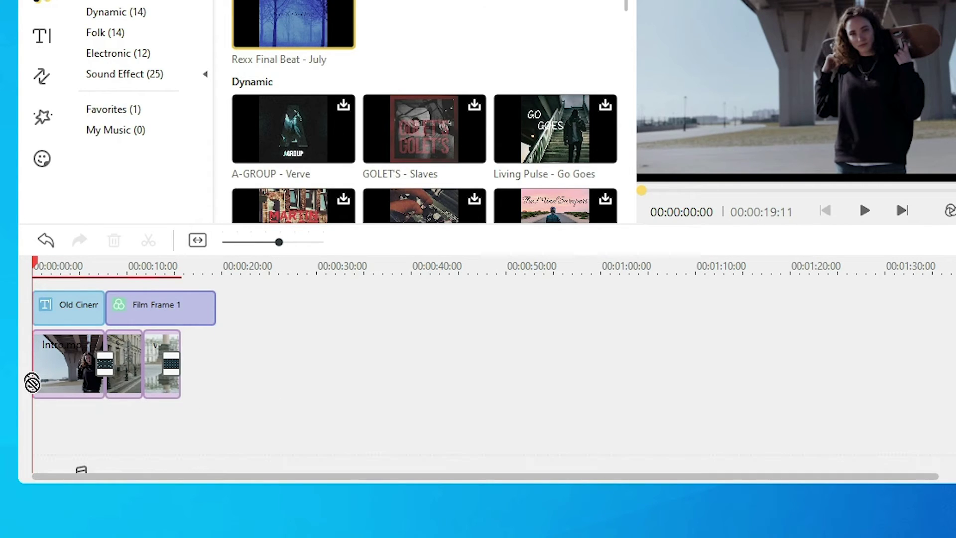
{"action": "left_click_drag", "start_coordinate": [37, 396], "coordinate": [33, 413]}
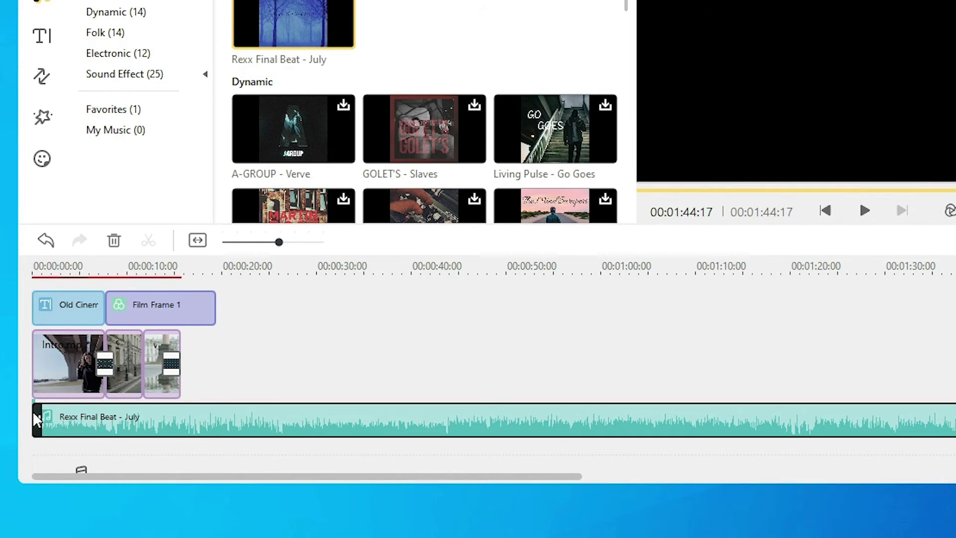
{"action": "left_click", "coordinate": [442, 273]}
Split the Rexx Final Beat - July music at the video's end and delete the leftover part.
{"action": "left_click_drag", "start_coordinate": [442, 269], "coordinate": [184, 276]}
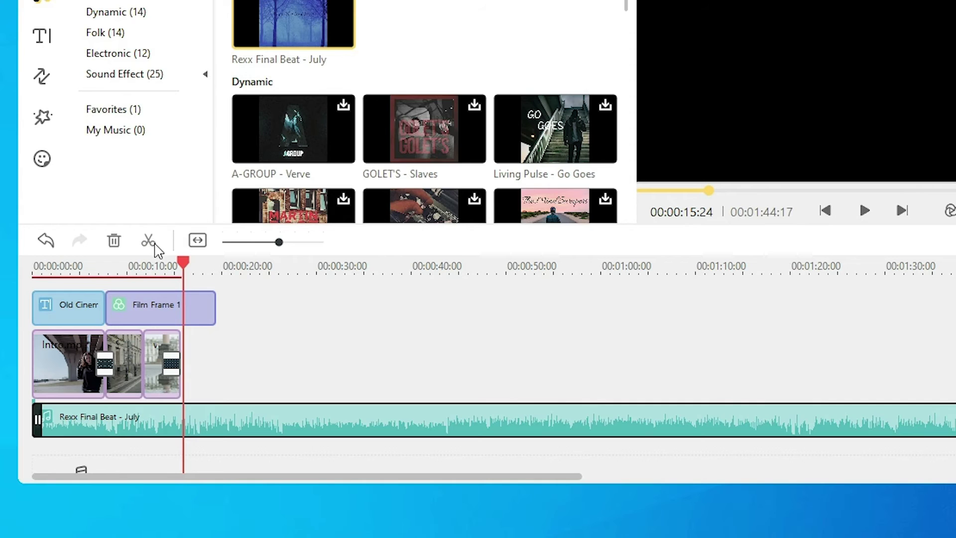
{"action": "left_click", "coordinate": [153, 247]}
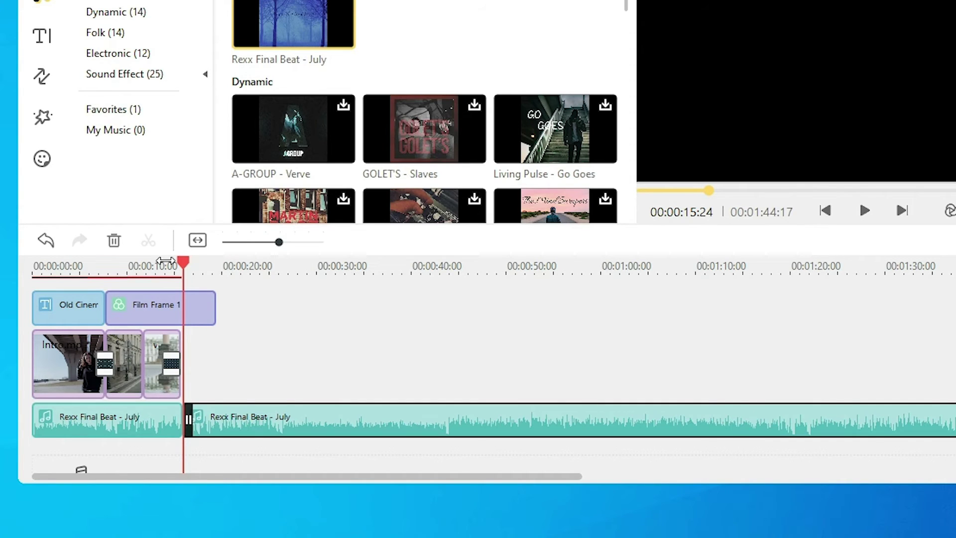
{"action": "left_click", "coordinate": [306, 419]}
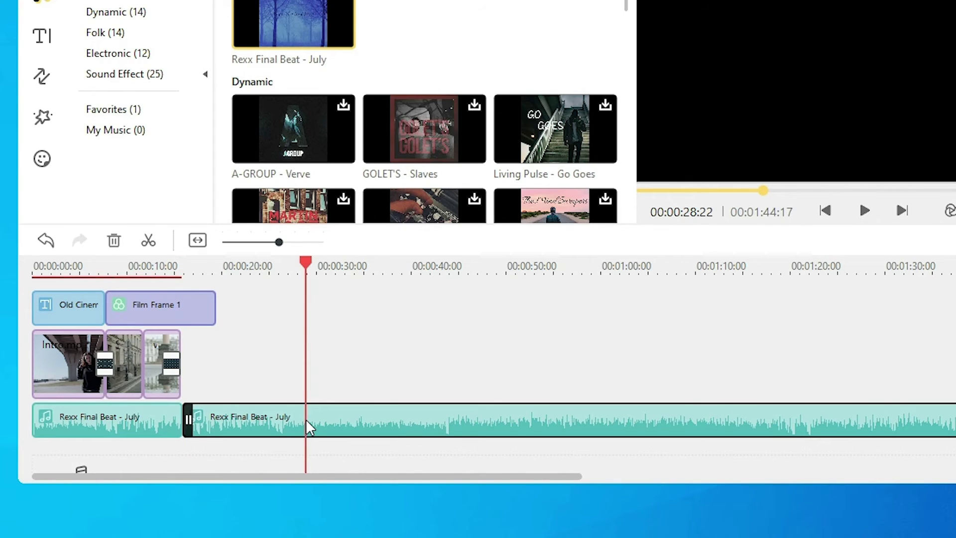
{"action": "left_click", "coordinate": [115, 247]}
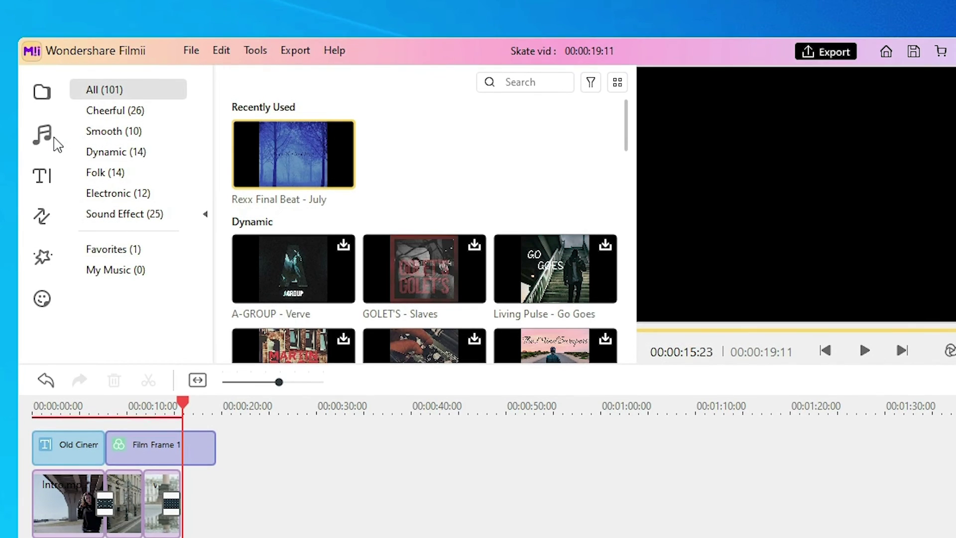
Drop the Blue Energy 2 element from the Elements library onto a new track near 00:00:12.
{"action": "left_click", "coordinate": [52, 140]}
{"action": "left_click", "coordinate": [45, 186]}
{"action": "left_click", "coordinate": [42, 216]}
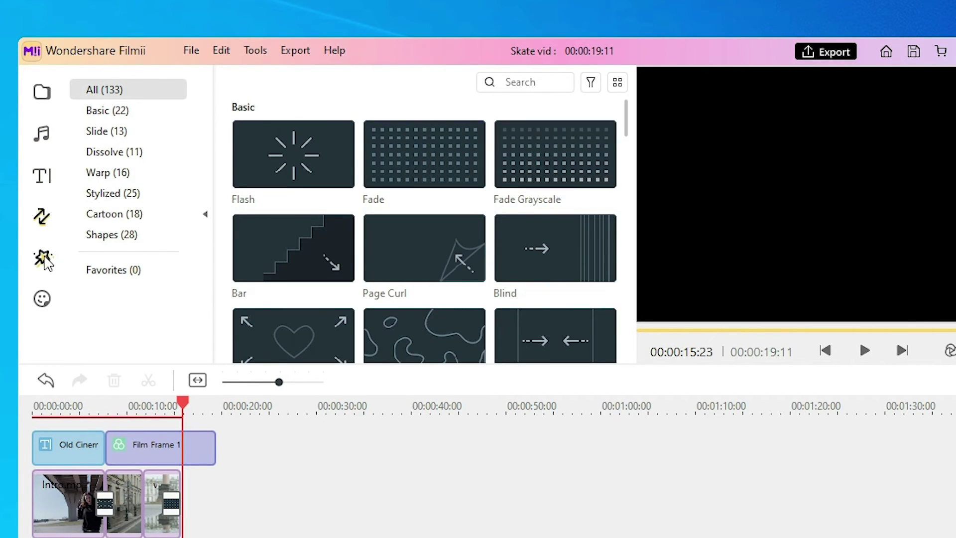
{"action": "left_click", "coordinate": [44, 258]}
{"action": "left_click", "coordinate": [46, 303]}
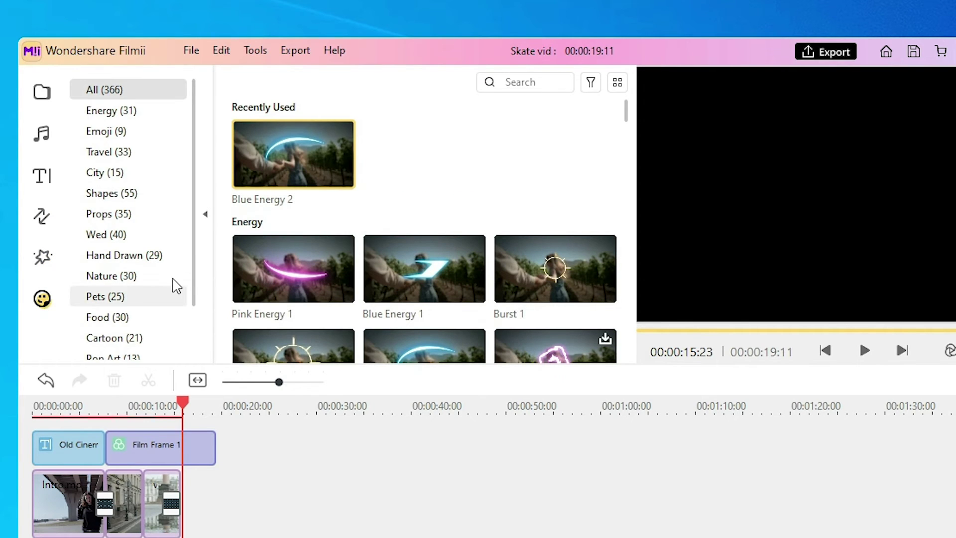
{"action": "mouse_move", "coordinate": [249, 154]}
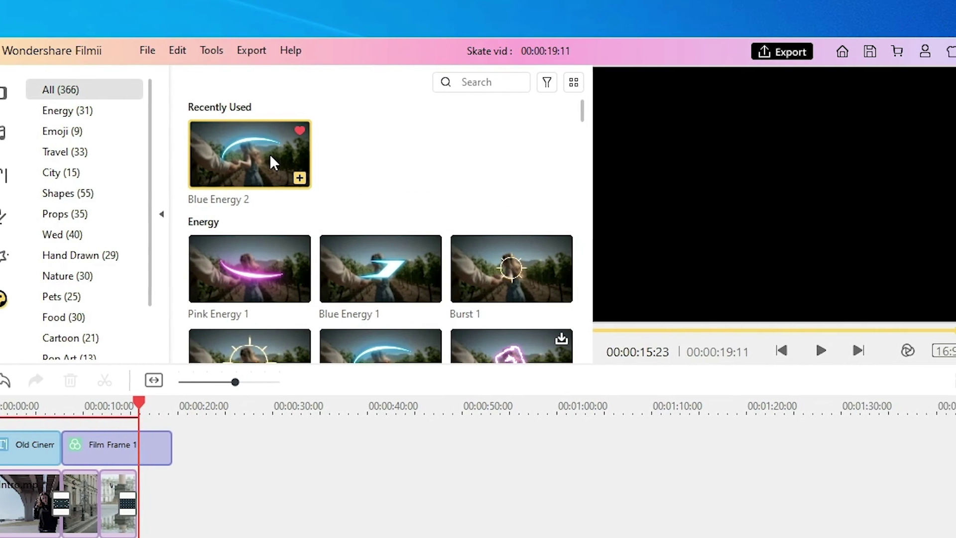
{"action": "left_click", "coordinate": [170, 157]}
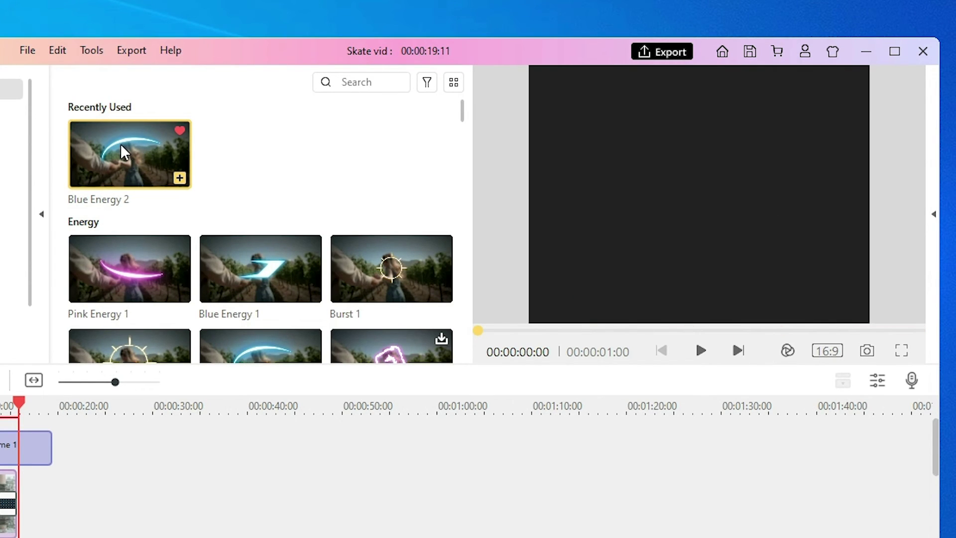
{"action": "left_click_drag", "start_coordinate": [119, 143], "coordinate": [217, 283]}
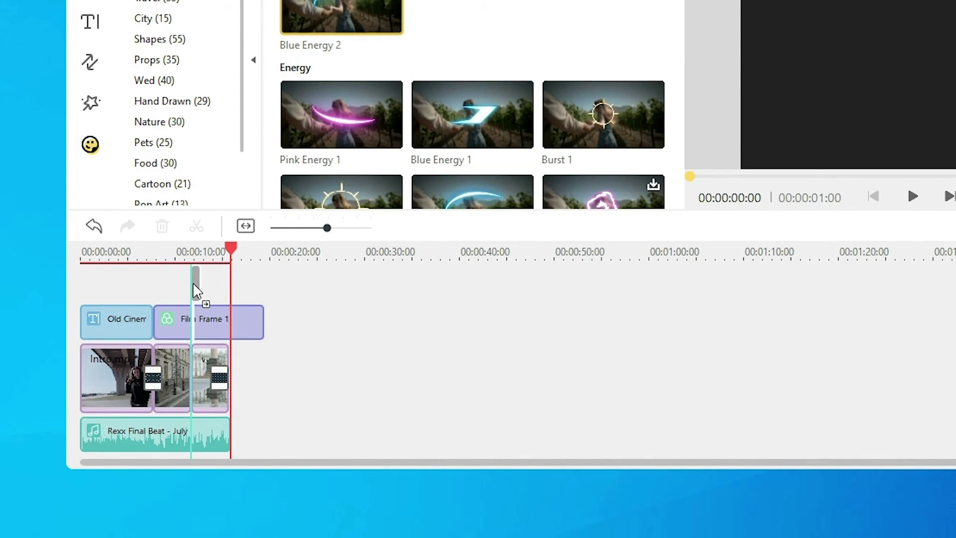
{"action": "left_click_drag", "start_coordinate": [216, 282], "coordinate": [196, 291]}
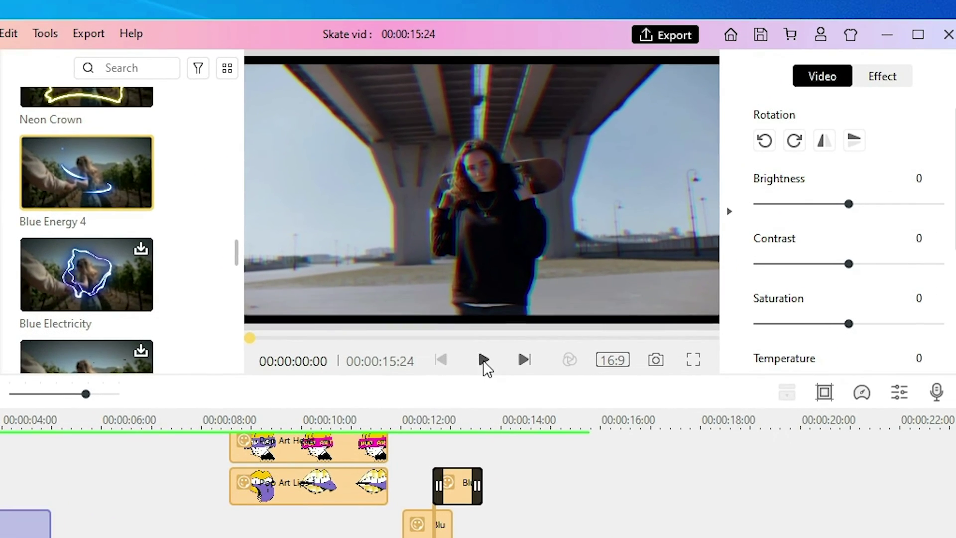
Play back the edited skate video in the preview window.
{"action": "left_click", "coordinate": [483, 362]}
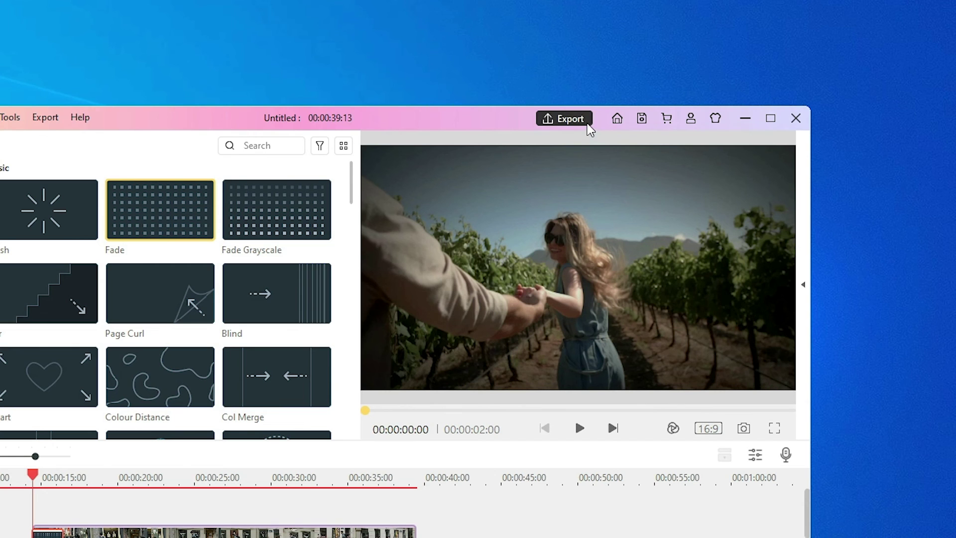
Choose Local export with 1920x1080 quality and start rendering the 39-second video.
{"action": "left_click", "coordinate": [587, 120]}
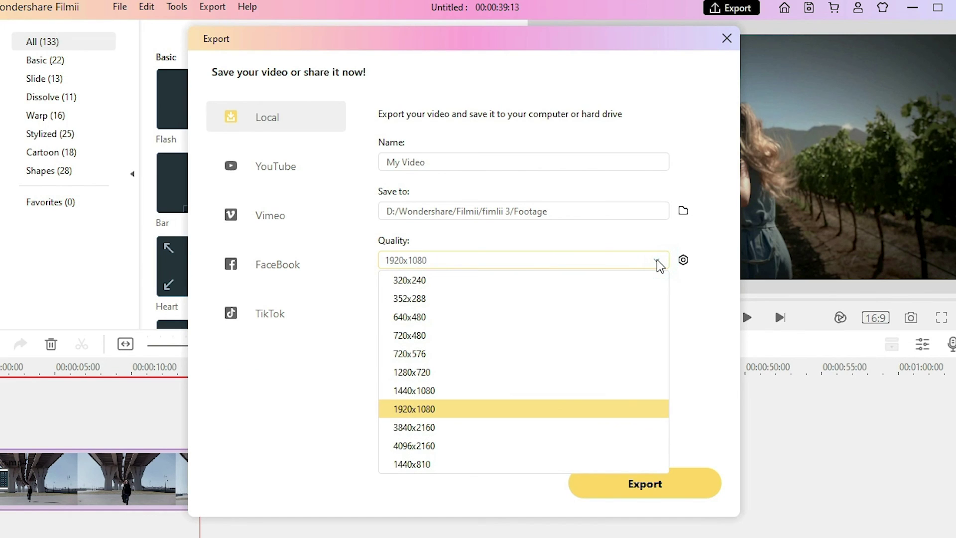
{"action": "left_click", "coordinate": [656, 259]}
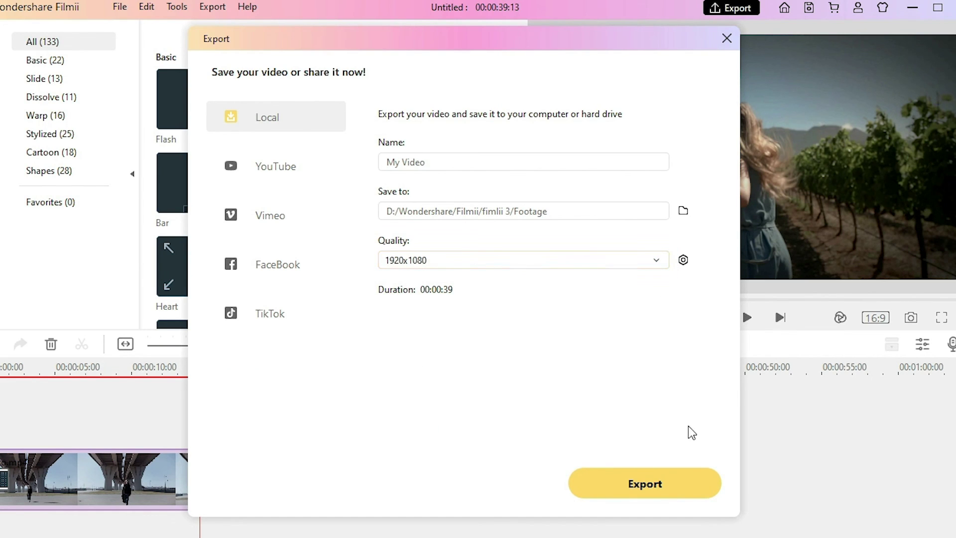
{"action": "left_click", "coordinate": [692, 489]}
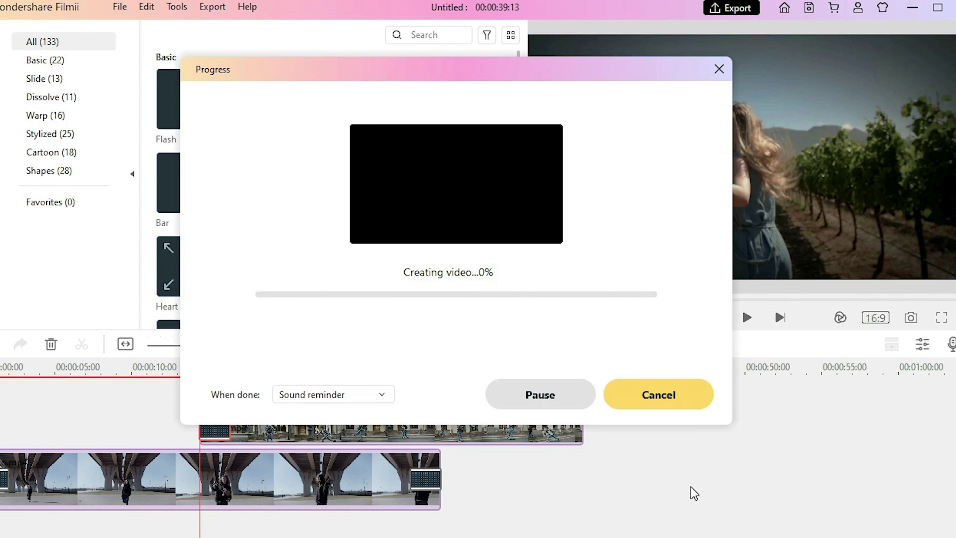